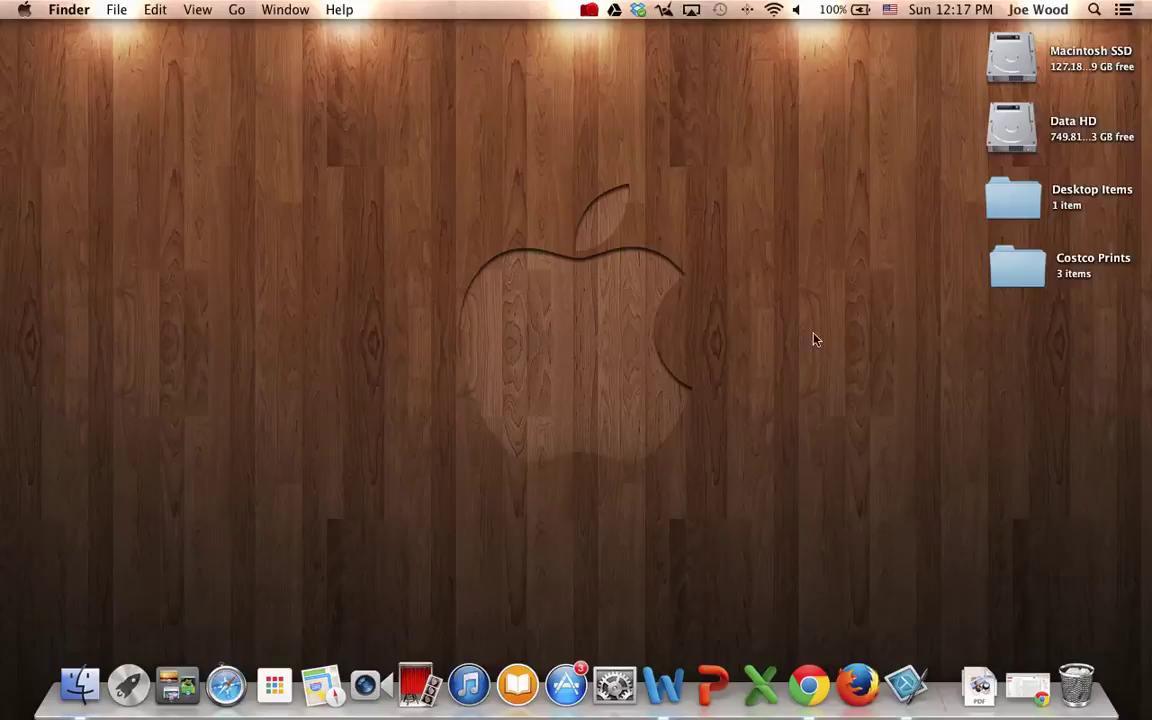
Step: Quit the Google Drive sync app from its menu-bar icon
left_click(617, 14)
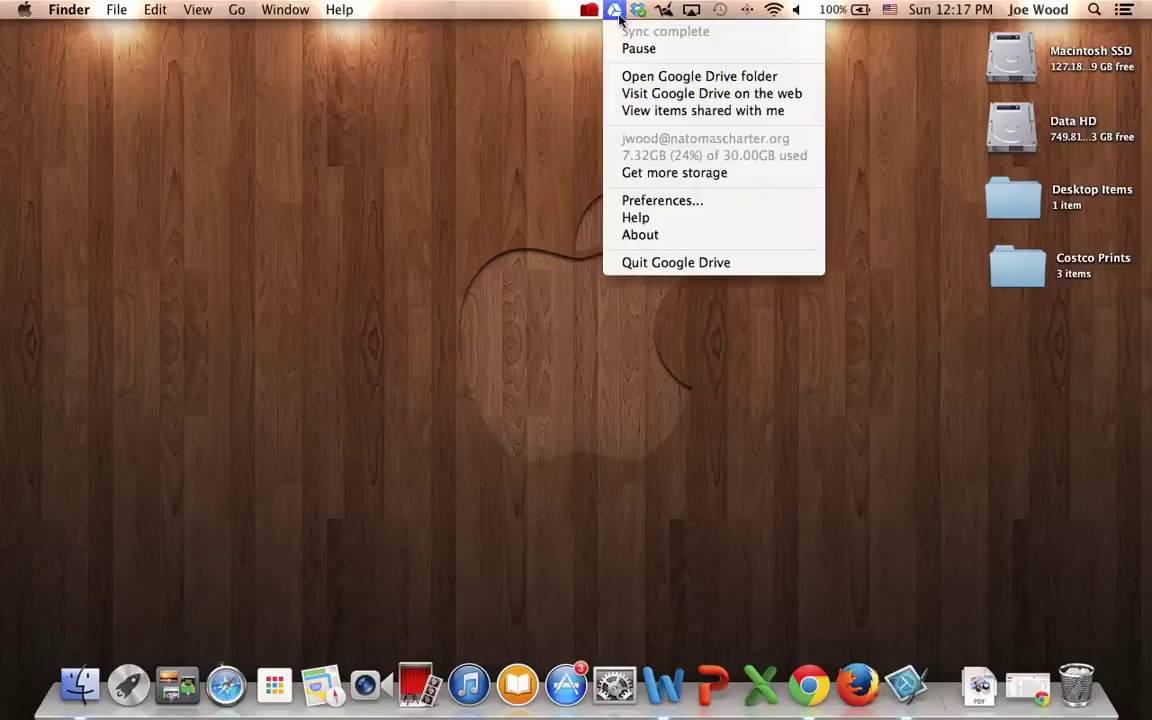
left_click(637, 262)
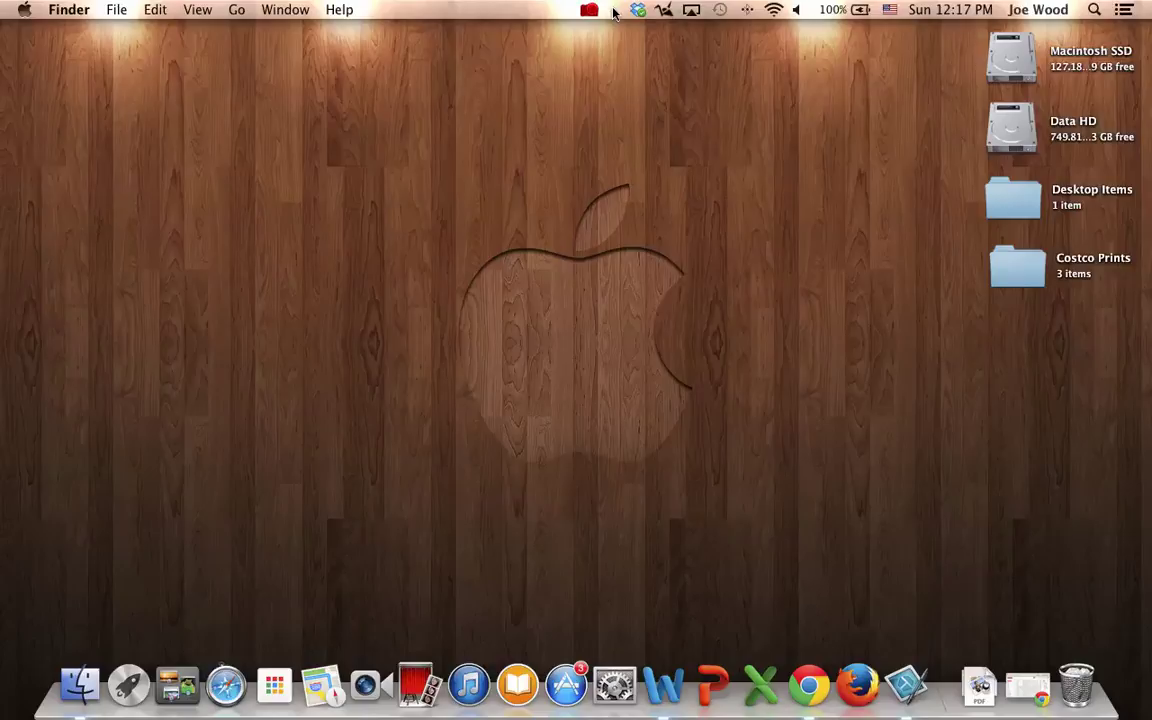
Step: Relaunch Google Drive from Finder's Applications folder, then close that Finder window
left_click(74, 700)
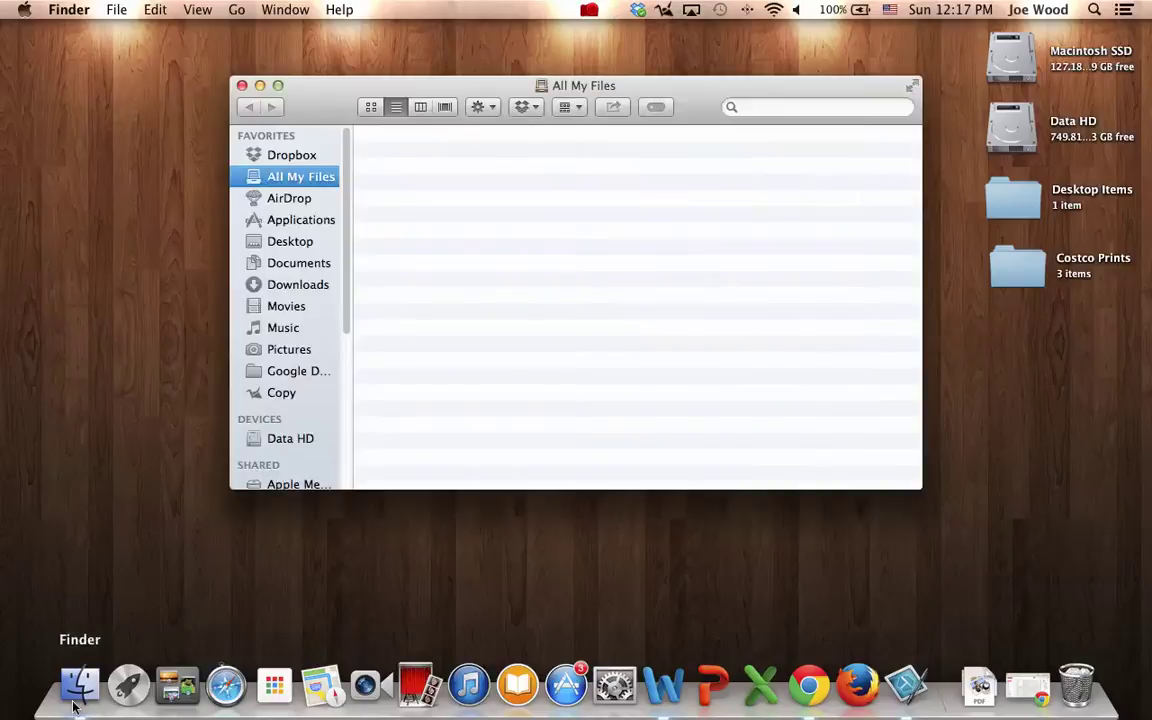
left_click(303, 222)
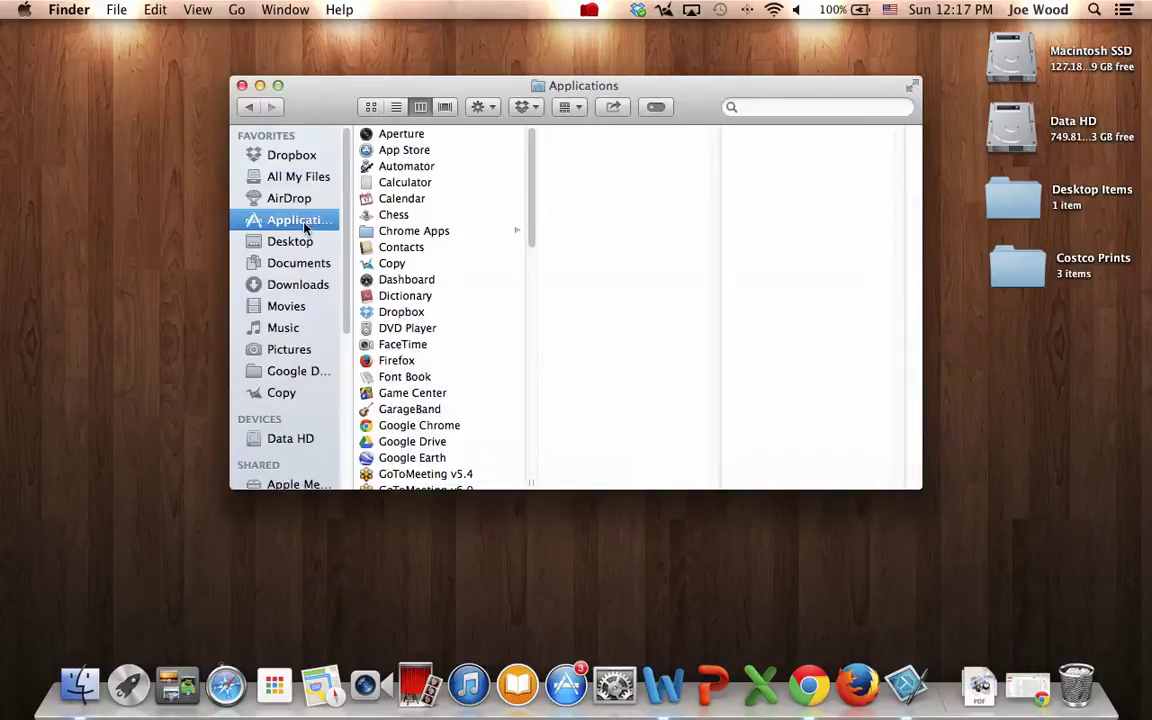
scroll(420, 360, "down", 2)
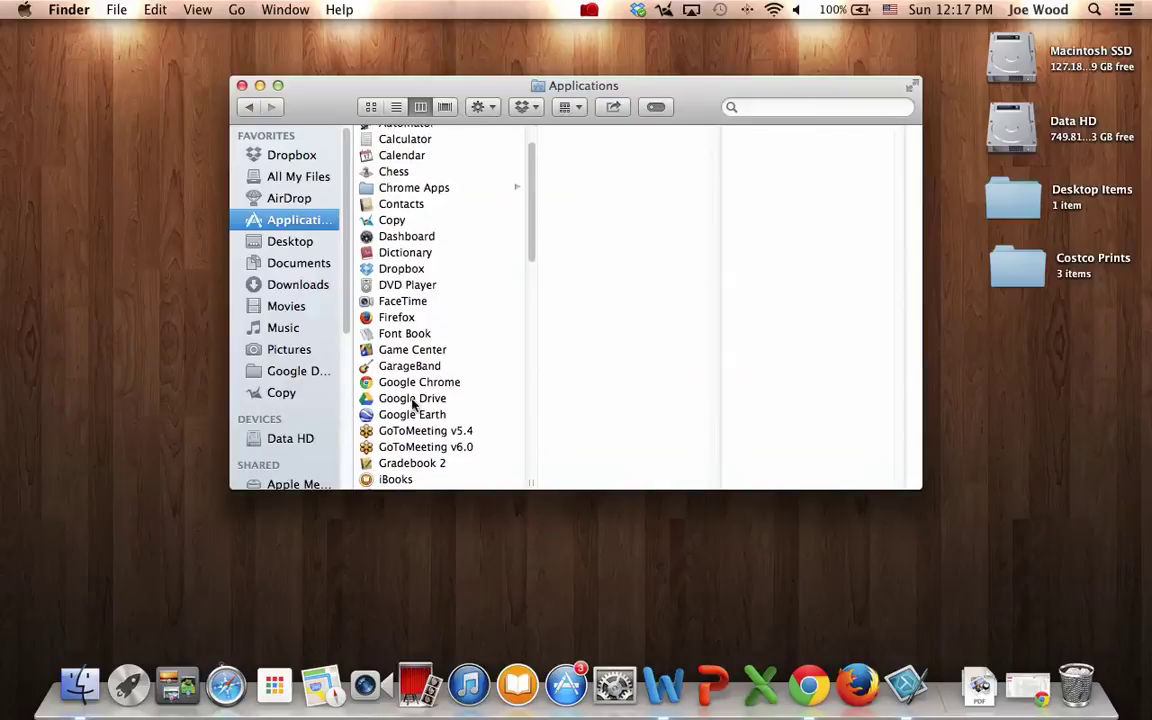
left_click(413, 399)
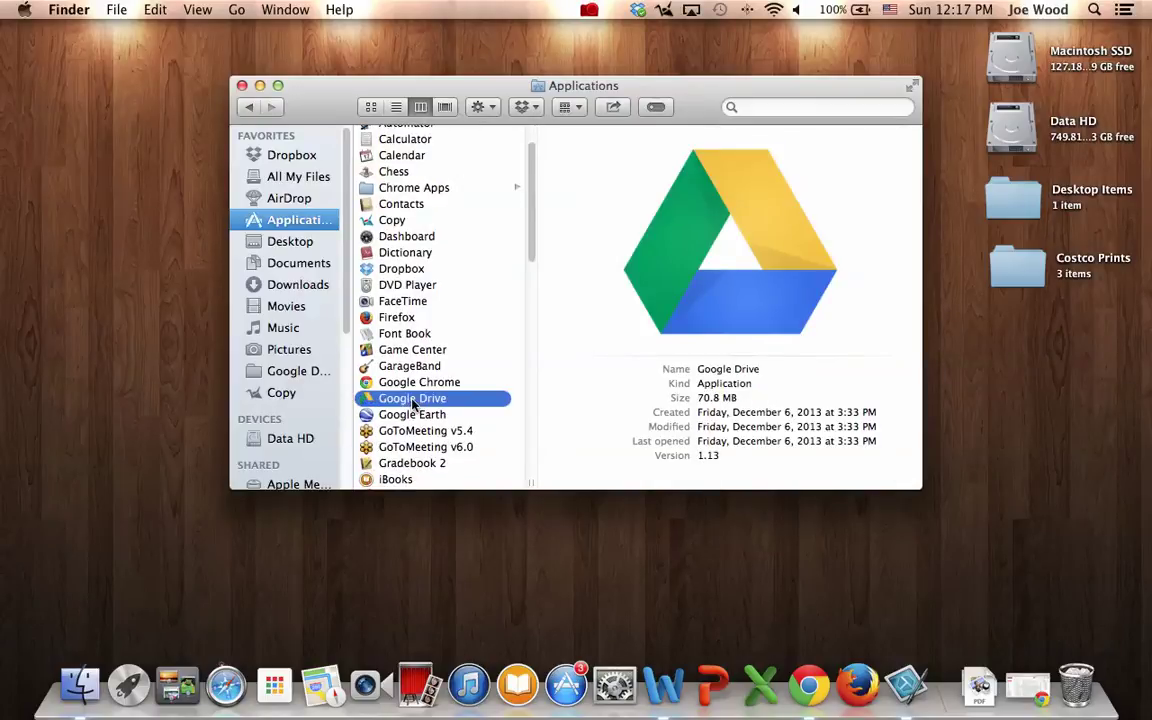
double_click(413, 399)
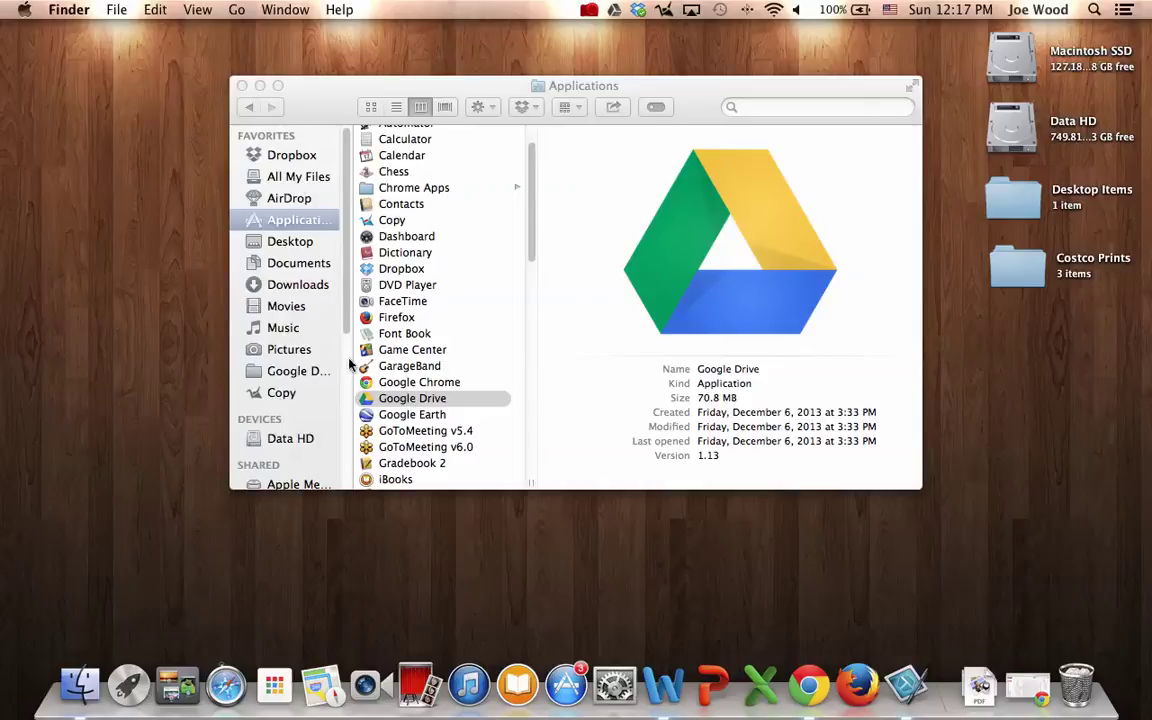
left_click(241, 86)
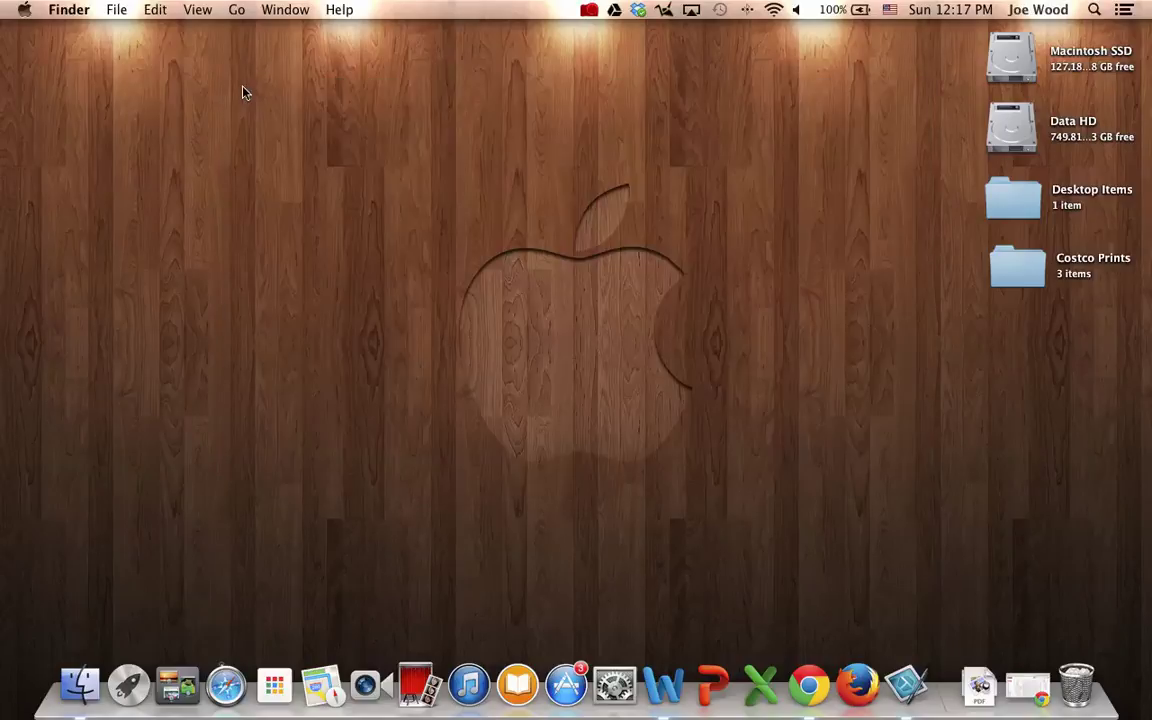
Step: Show the Google Drive folder in a moved, enlarged Finder window and check its sync status
left_click(79, 685)
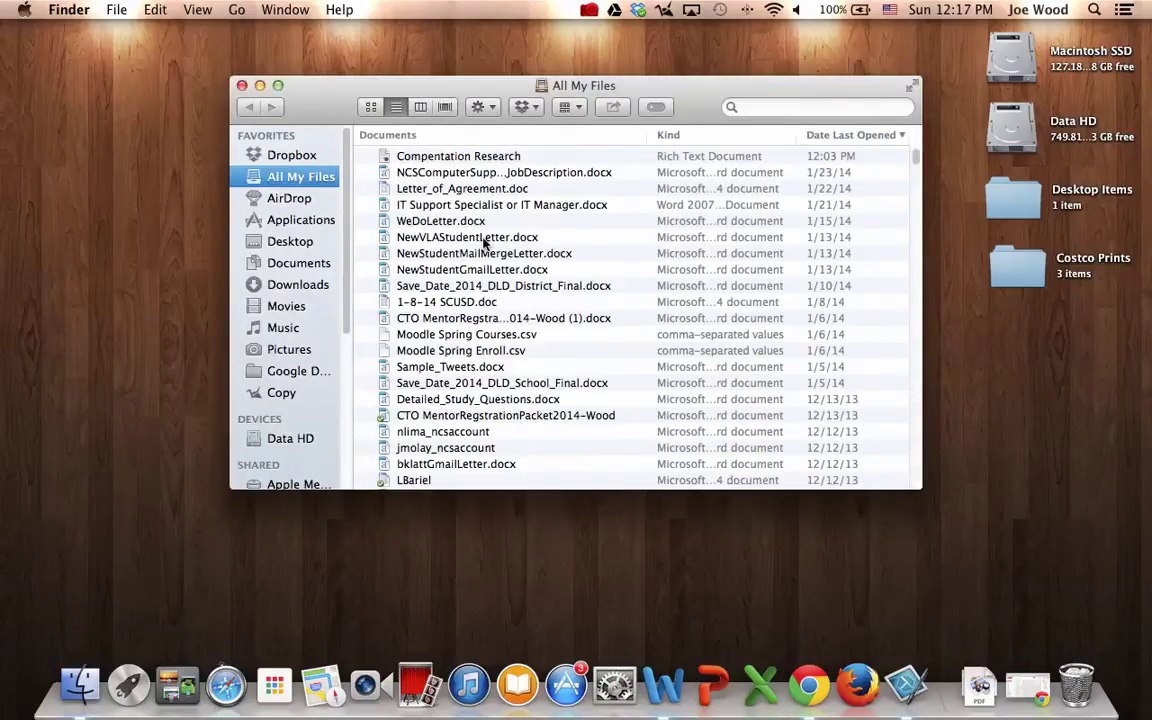
left_click(303, 373)
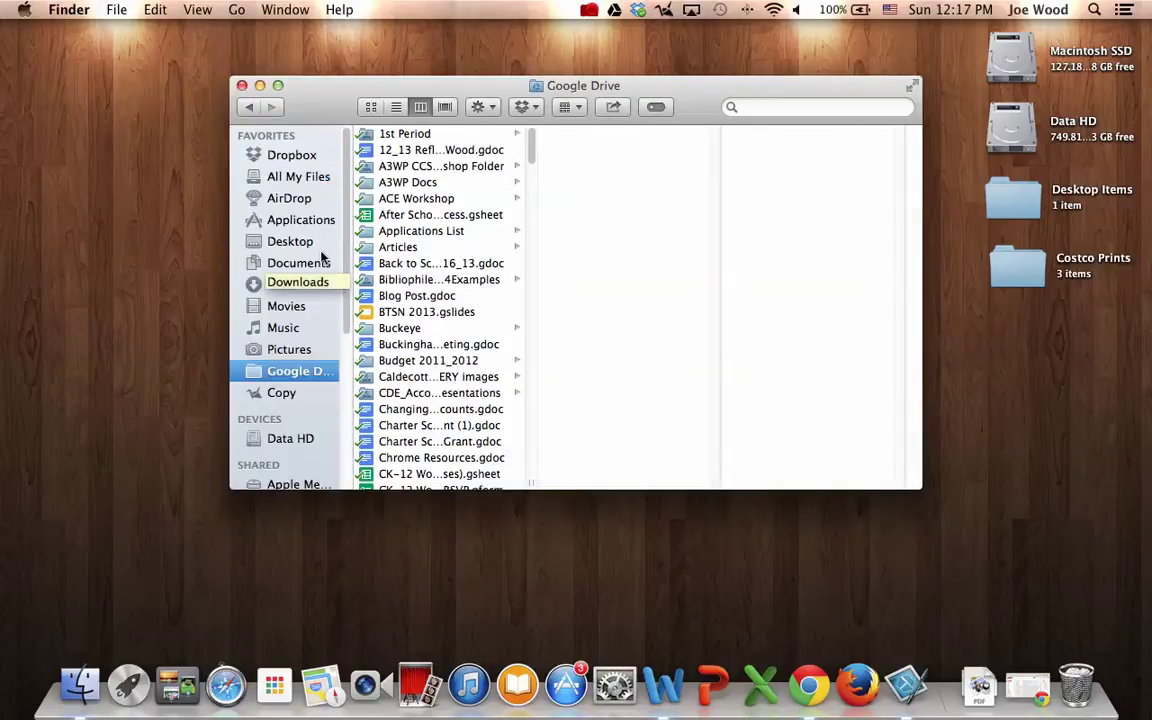
left_click_drag(326, 104, 200, 65)
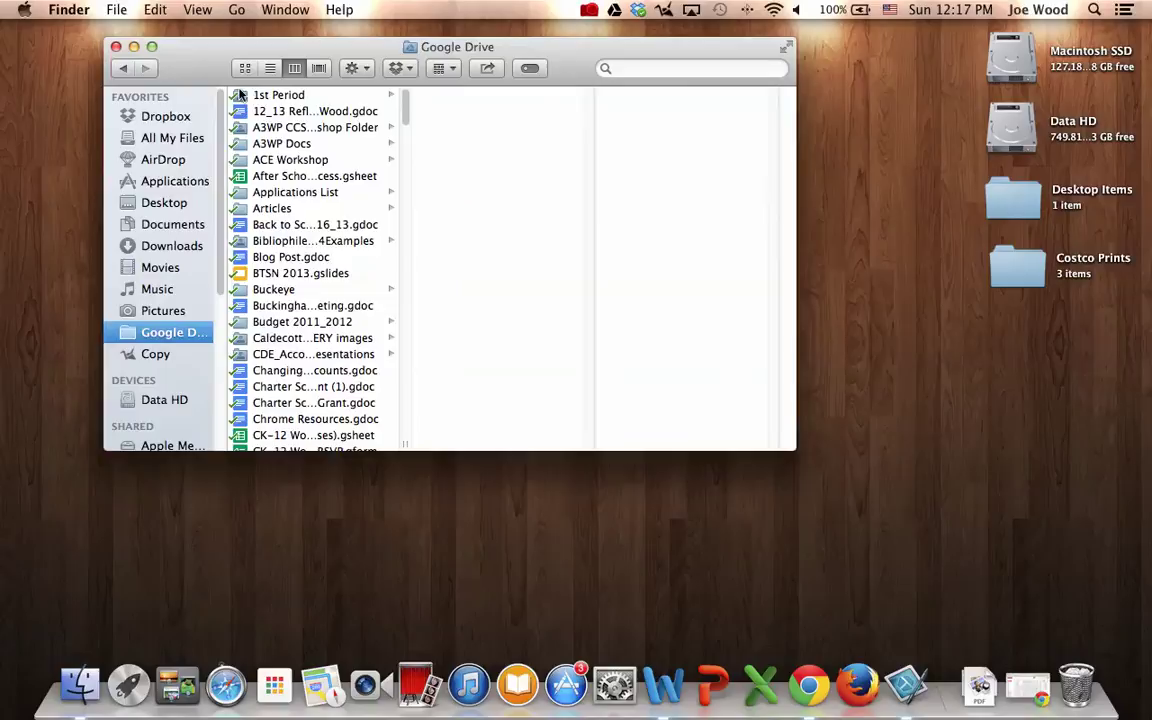
left_click_drag(788, 445, 1089, 652)
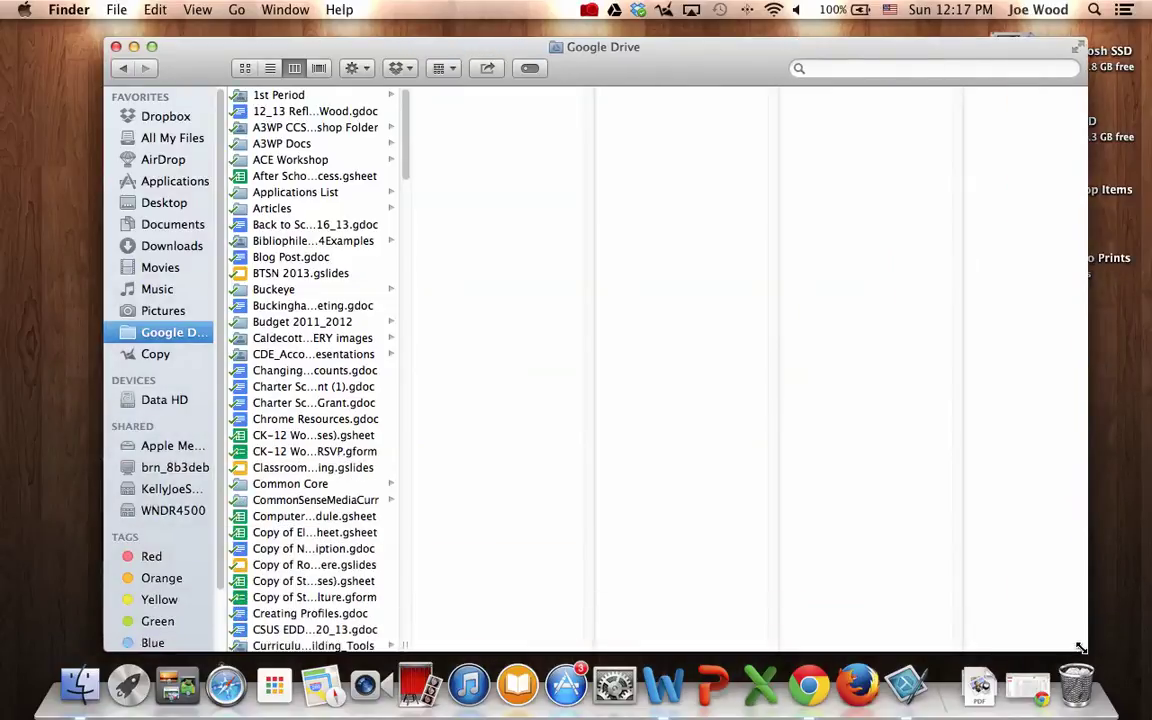
left_click(614, 10)
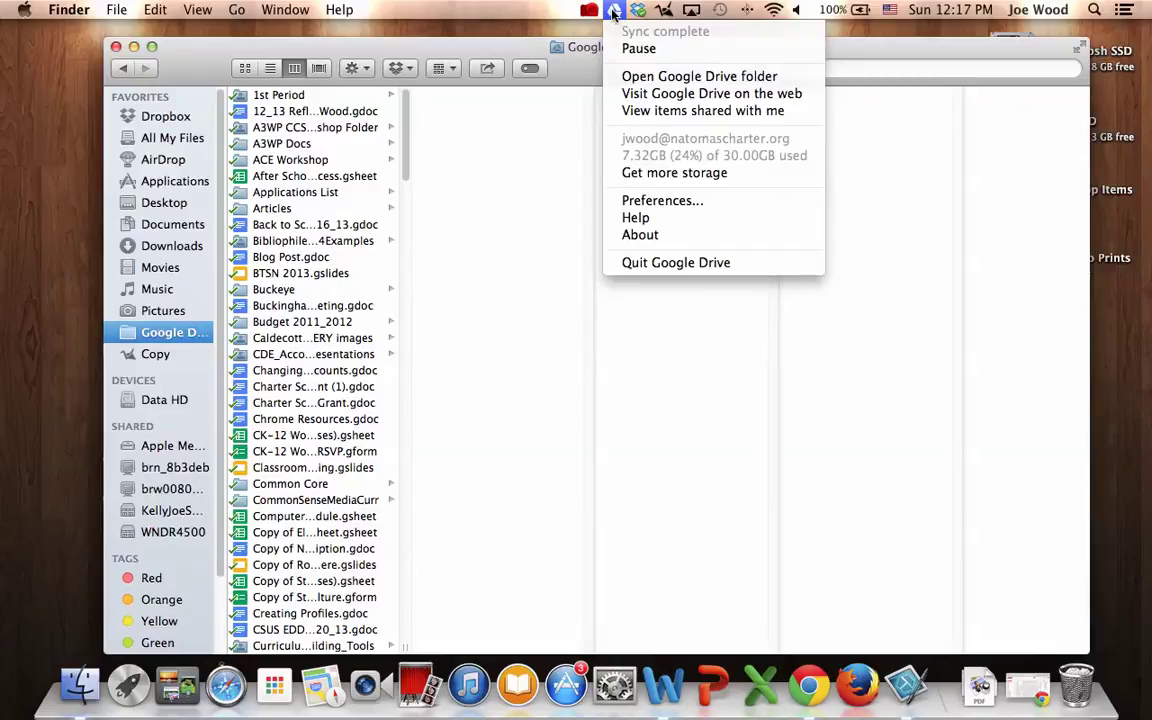
left_click(614, 11)
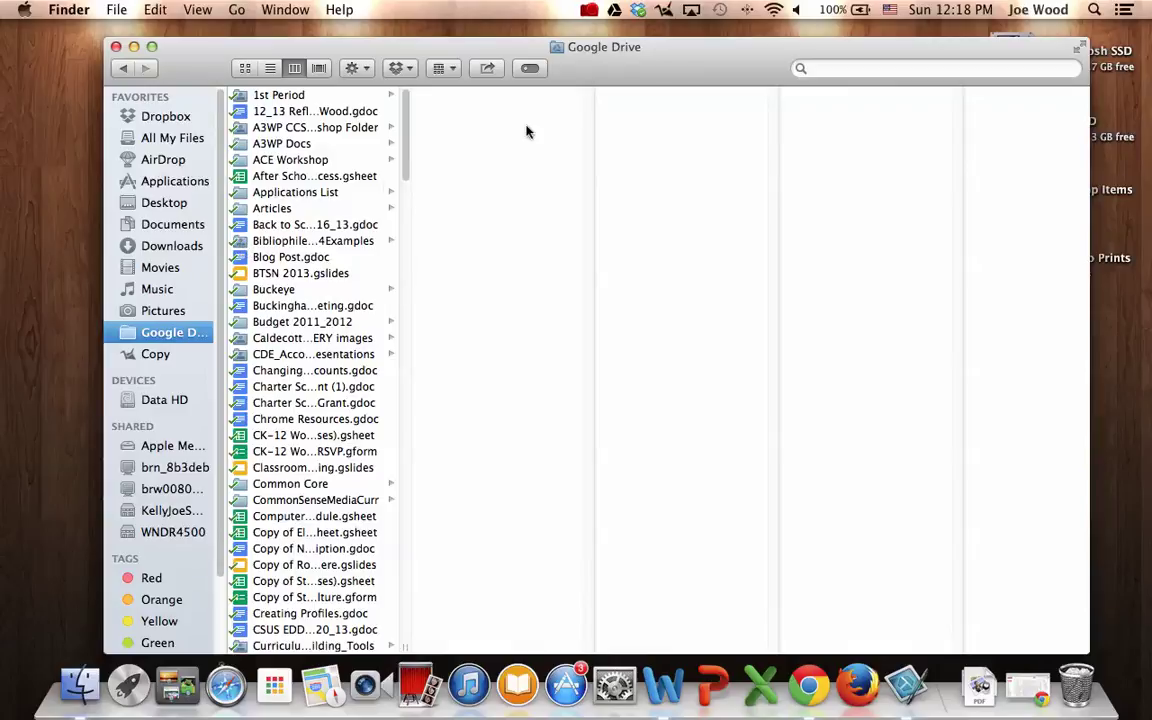
left_click(615, 12)
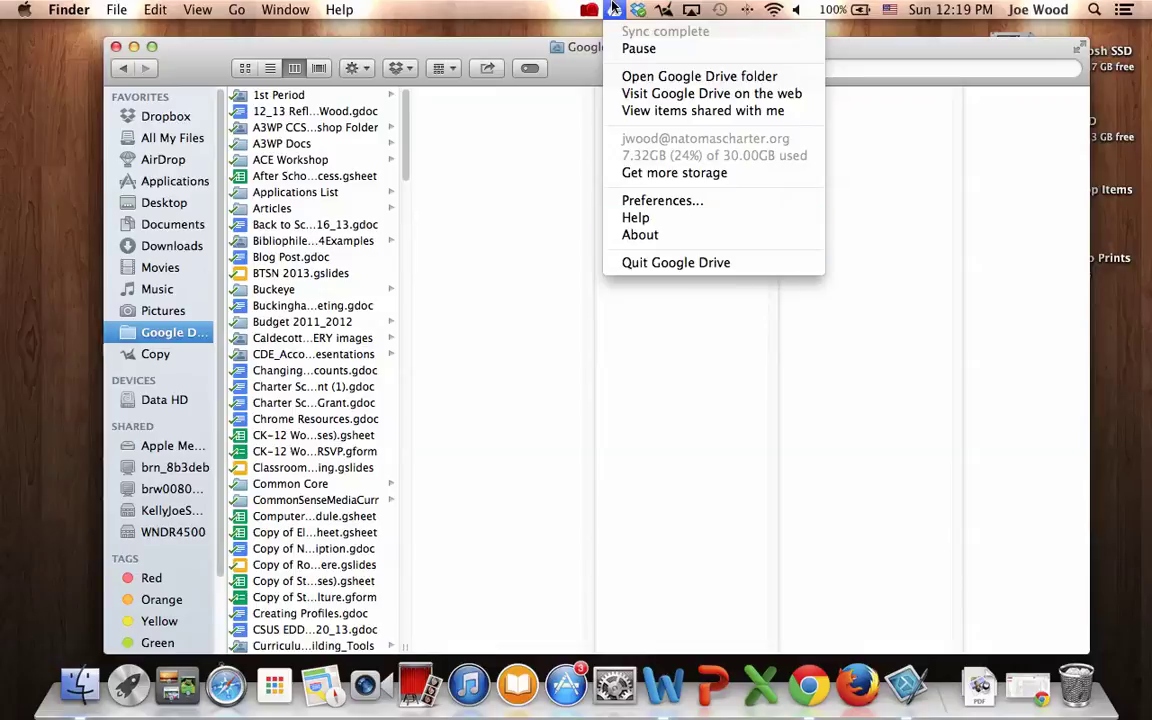
Step: Dismiss the sync menu and reopen the Google Drive folder in a fresh Finder window
left_click(140, 34)
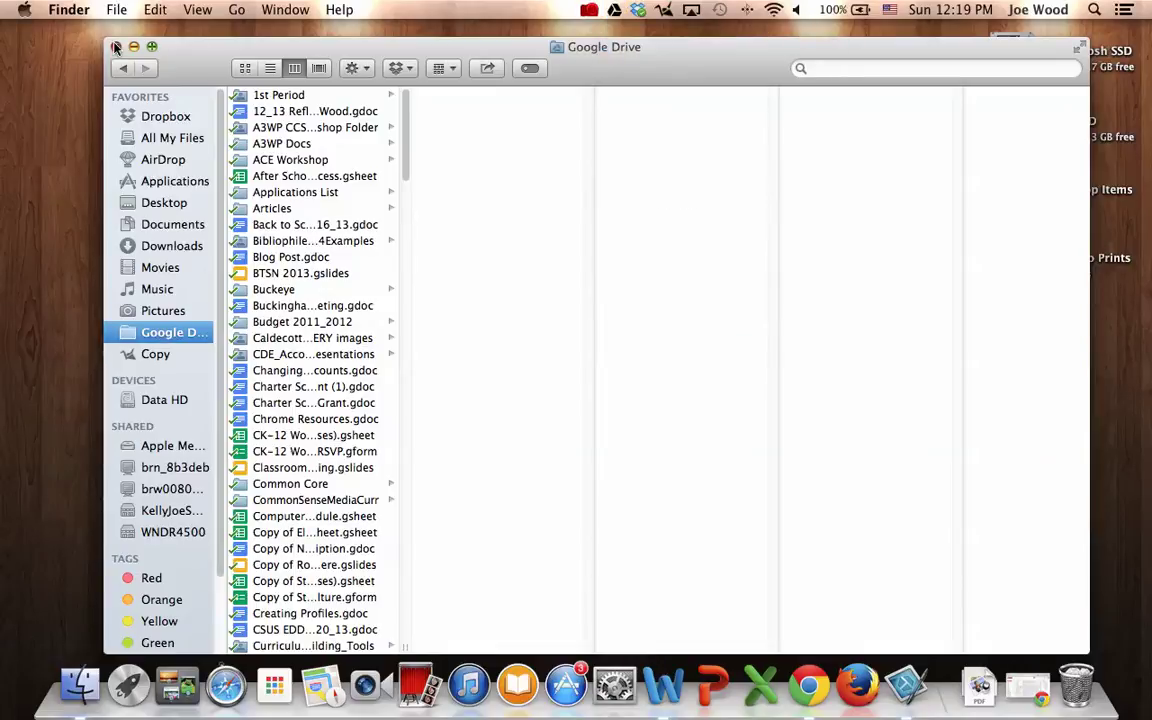
left_click(115, 47)
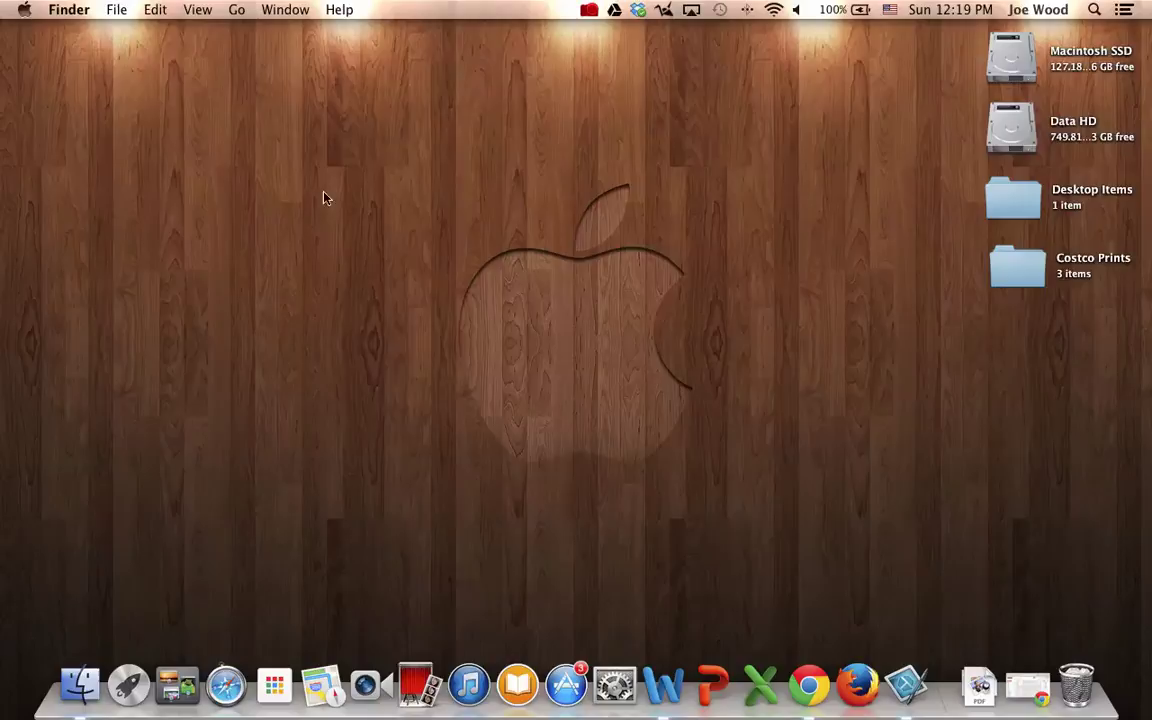
left_click(78, 683)
left_click(300, 370)
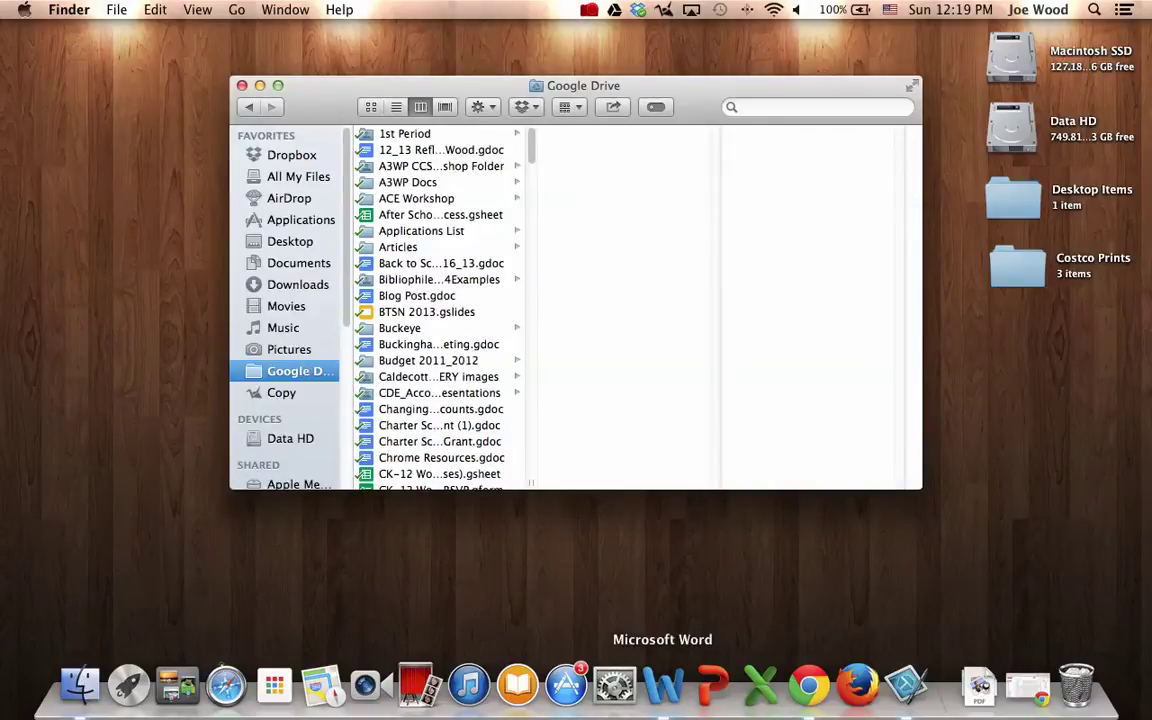
Step: Start a new blank Word document containing the text 'Test Doc'
left_click(664, 686)
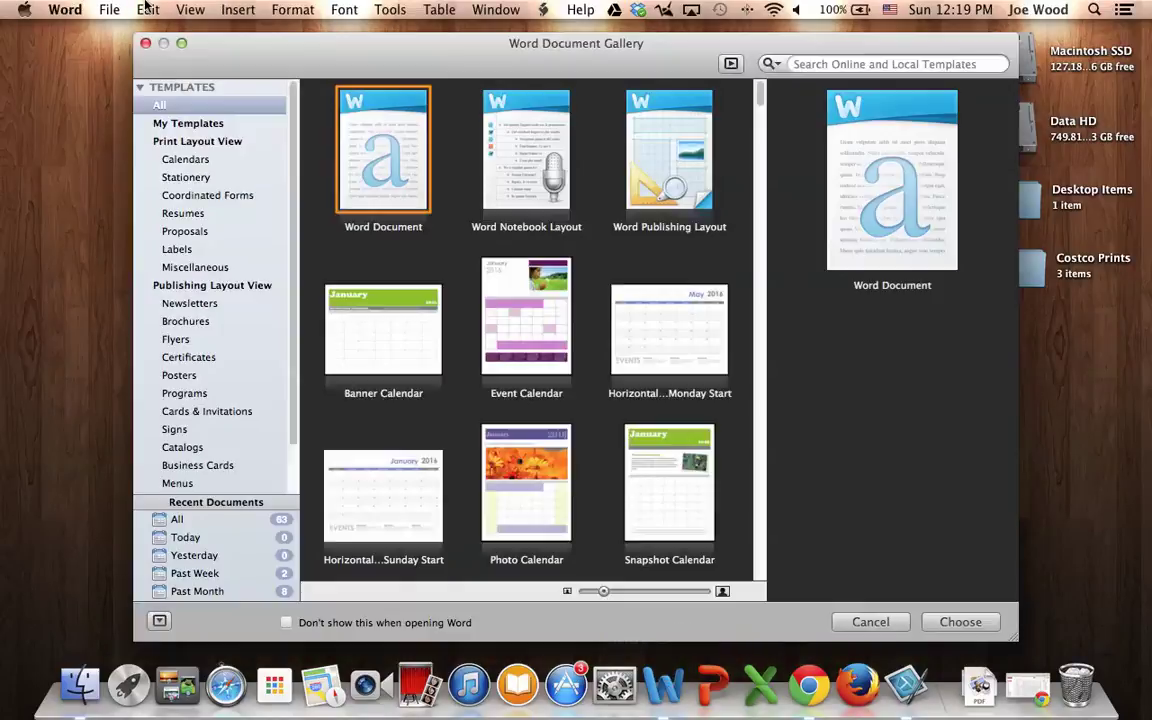
left_click(105, 9)
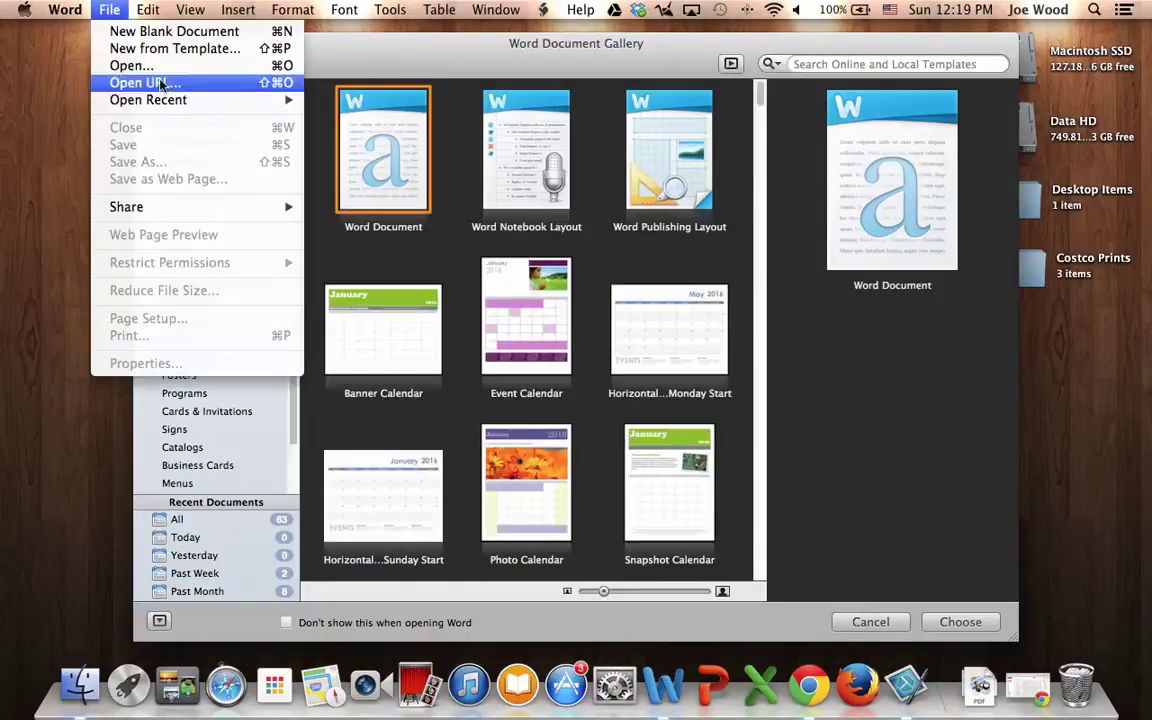
left_click(175, 32)
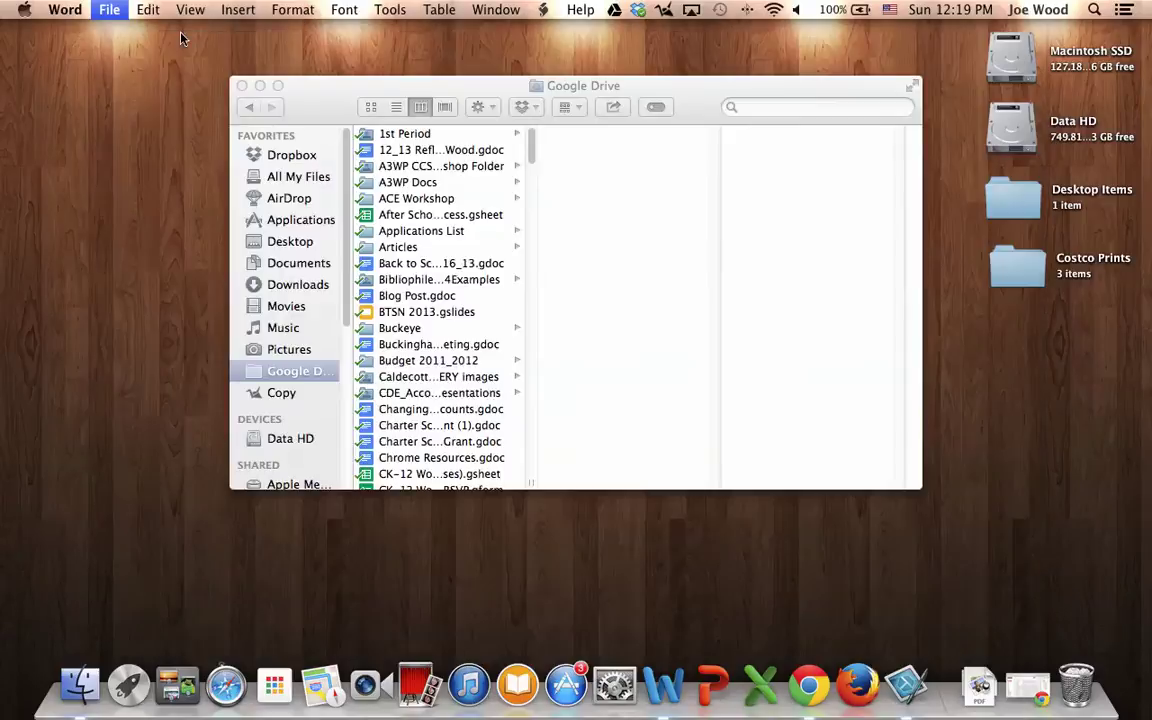
type("Test")
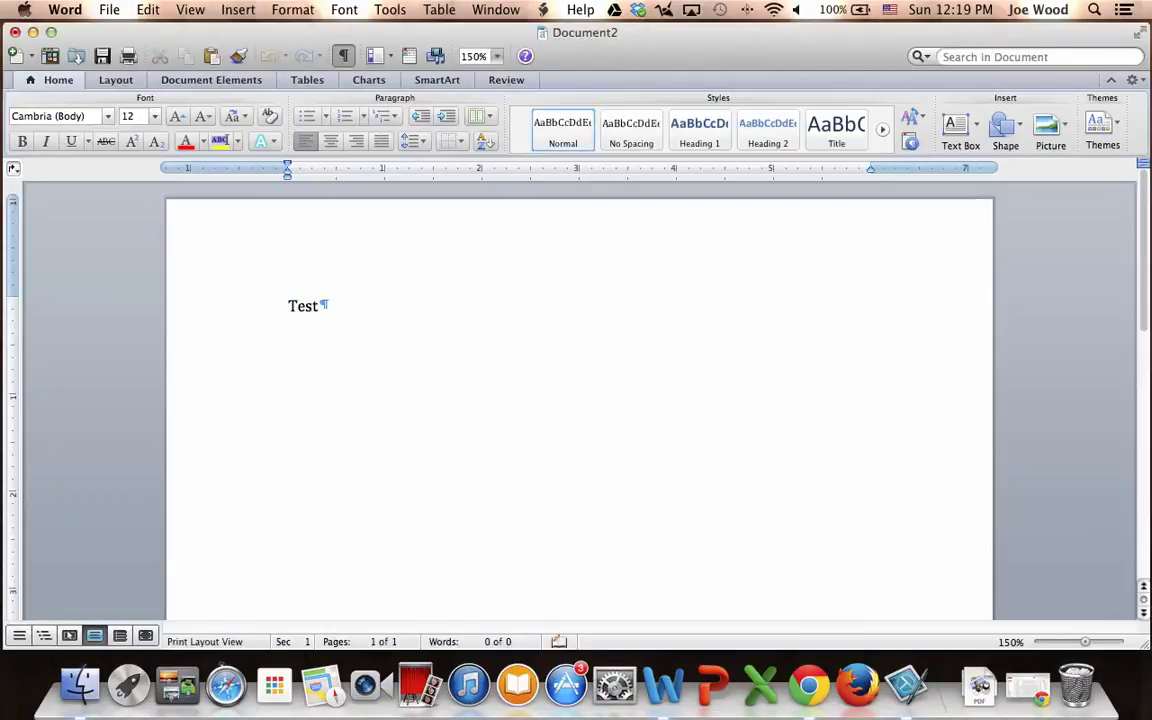
type(" Doc")
Step: Save the document as 'Test Doc.docx' in the Google Drive folder
left_click(115, 8)
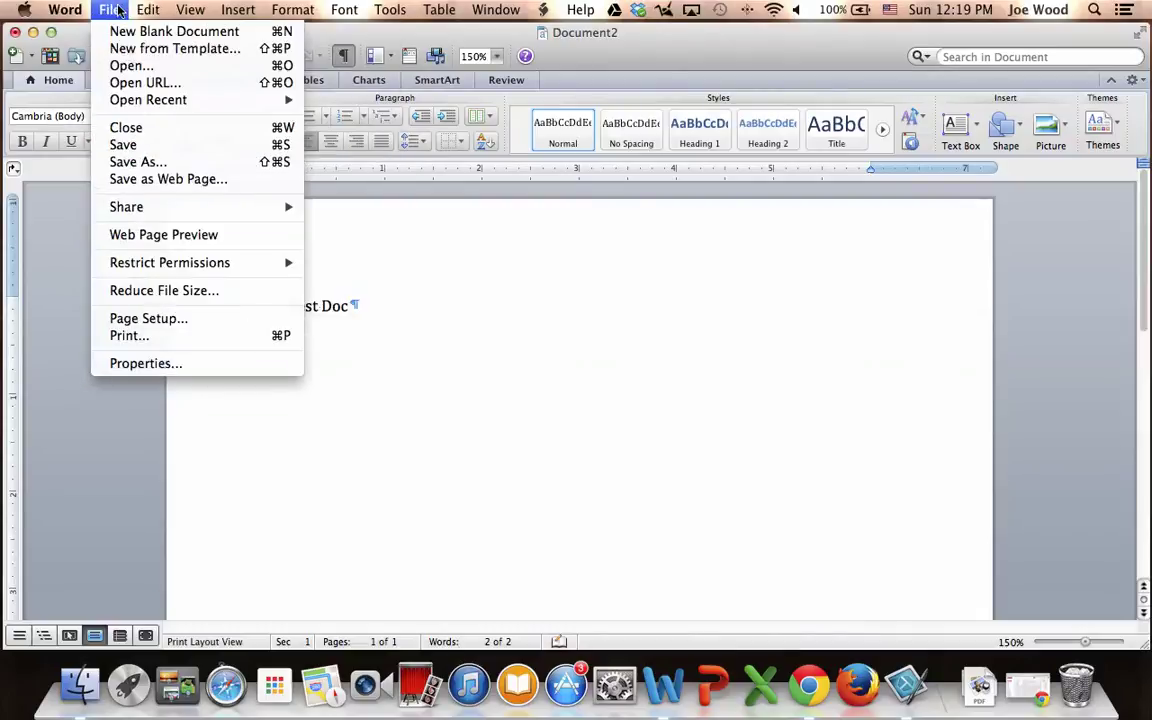
left_click(119, 163)
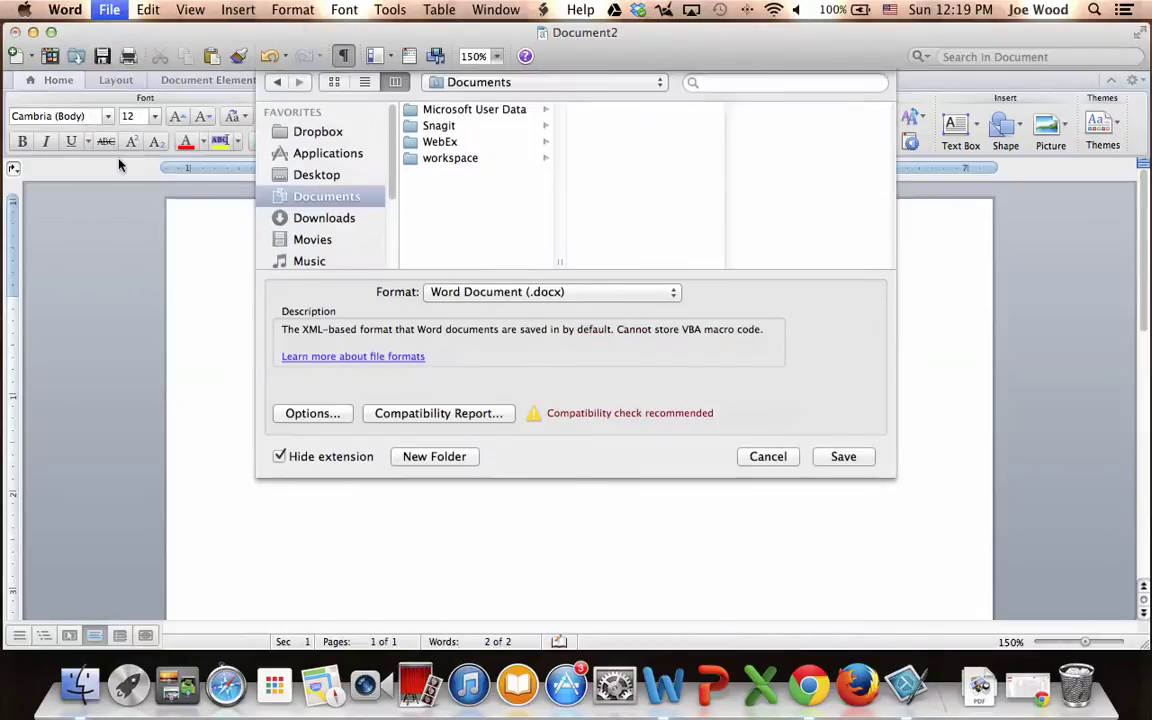
scroll(345, 275, "down", 3)
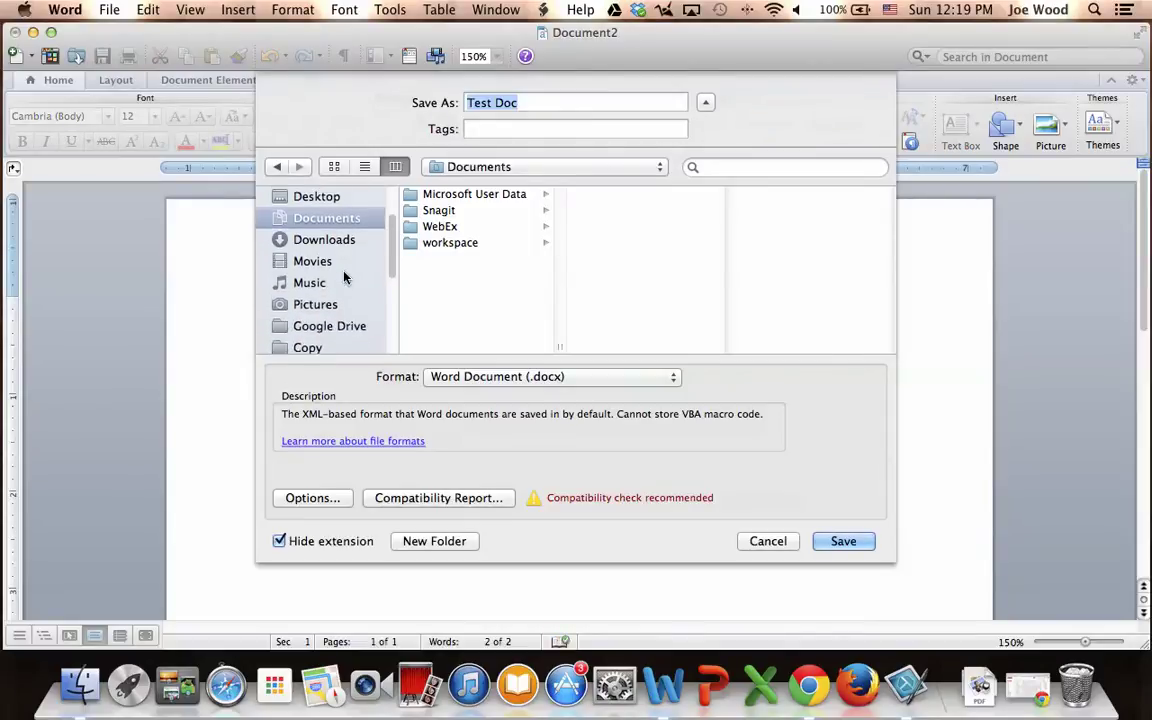
scroll(345, 280, "down", 1)
left_click(335, 303)
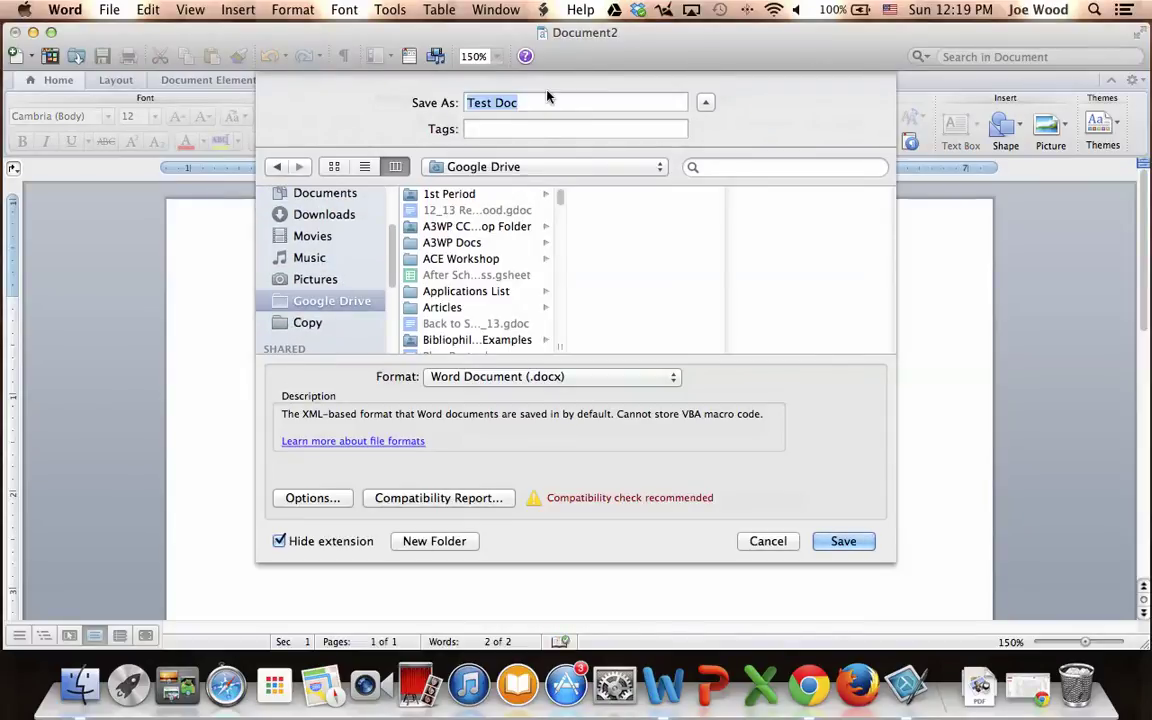
left_click(838, 541)
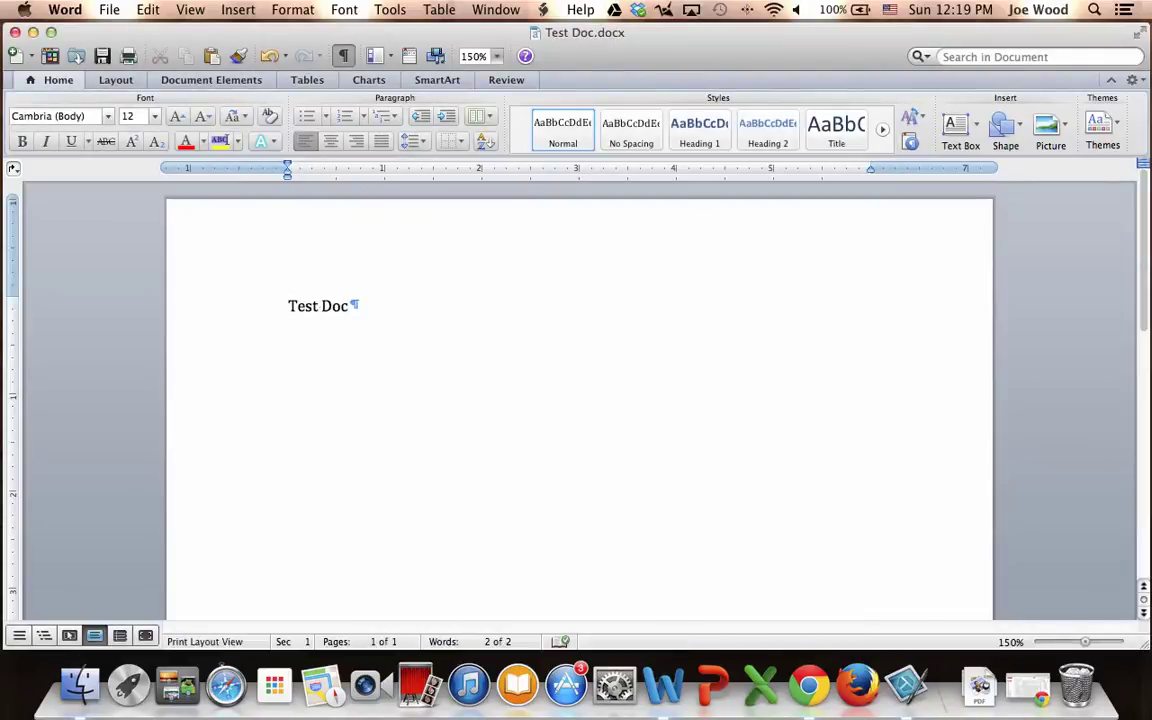
left_click(65, 9)
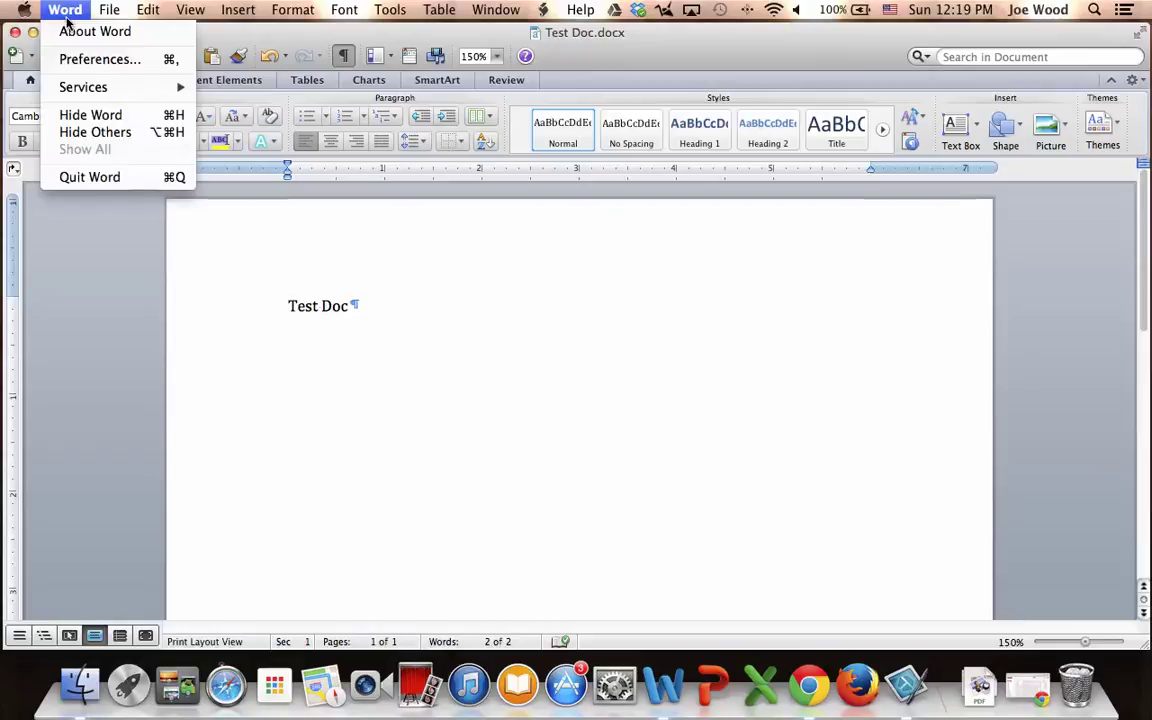
Step: Quit Word, select Test Doc in Finder's Google Drive folder, then switch to Chrome
left_click(92, 177)
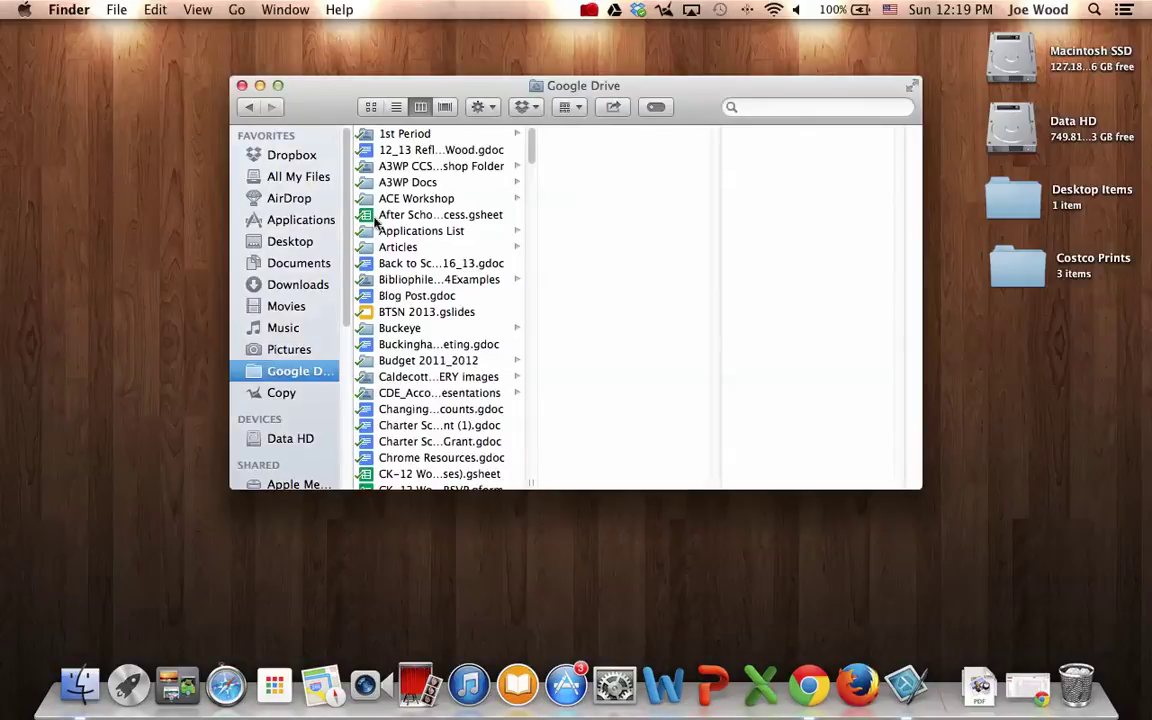
scroll(452, 334, "down", 3)
scroll(452, 334, "down", 8)
scroll(455, 336, "down", 5)
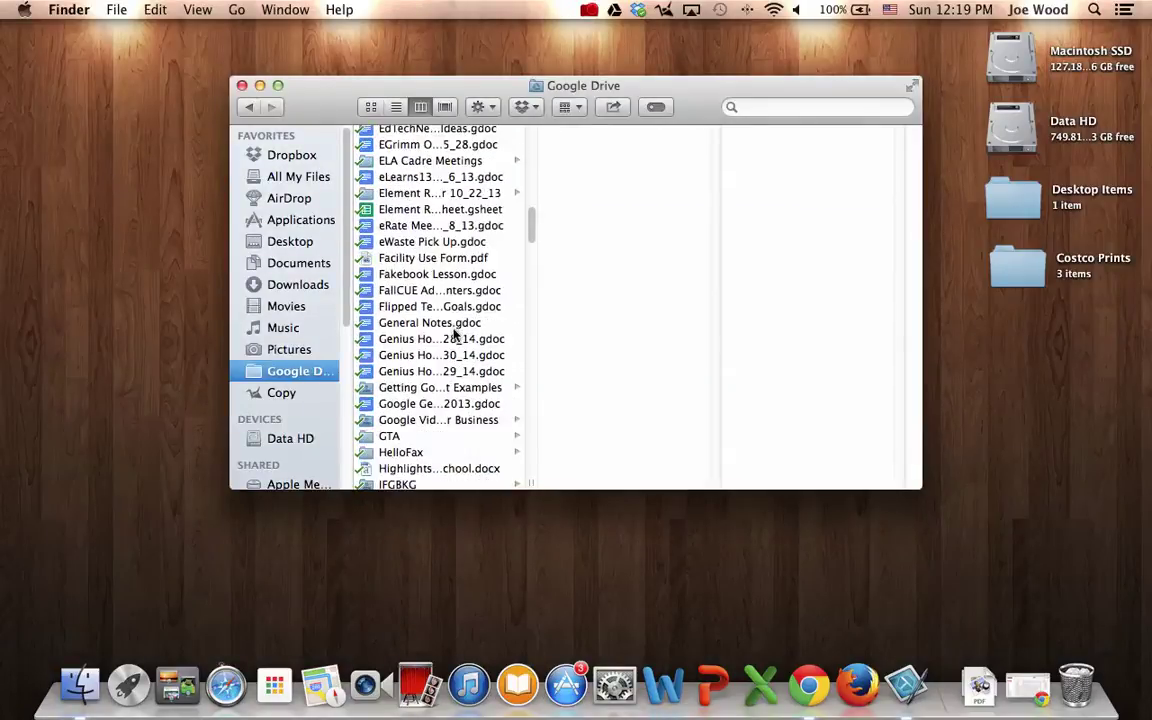
scroll(452, 334, "down", 3)
scroll(452, 334, "down", 5)
scroll(452, 334, "down", 3)
scroll(452, 334, "down", 5)
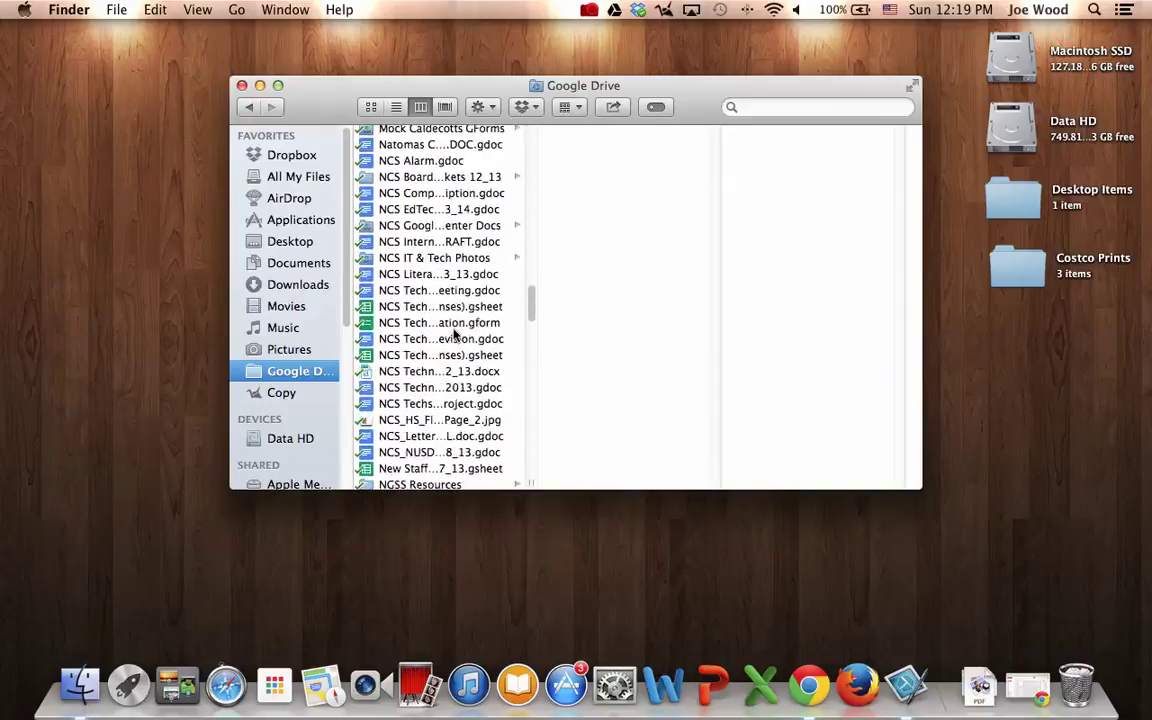
scroll(452, 334, "down", 3)
scroll(452, 334, "down", 3)
scroll(452, 334, "down", 5)
scroll(452, 334, "down", 4)
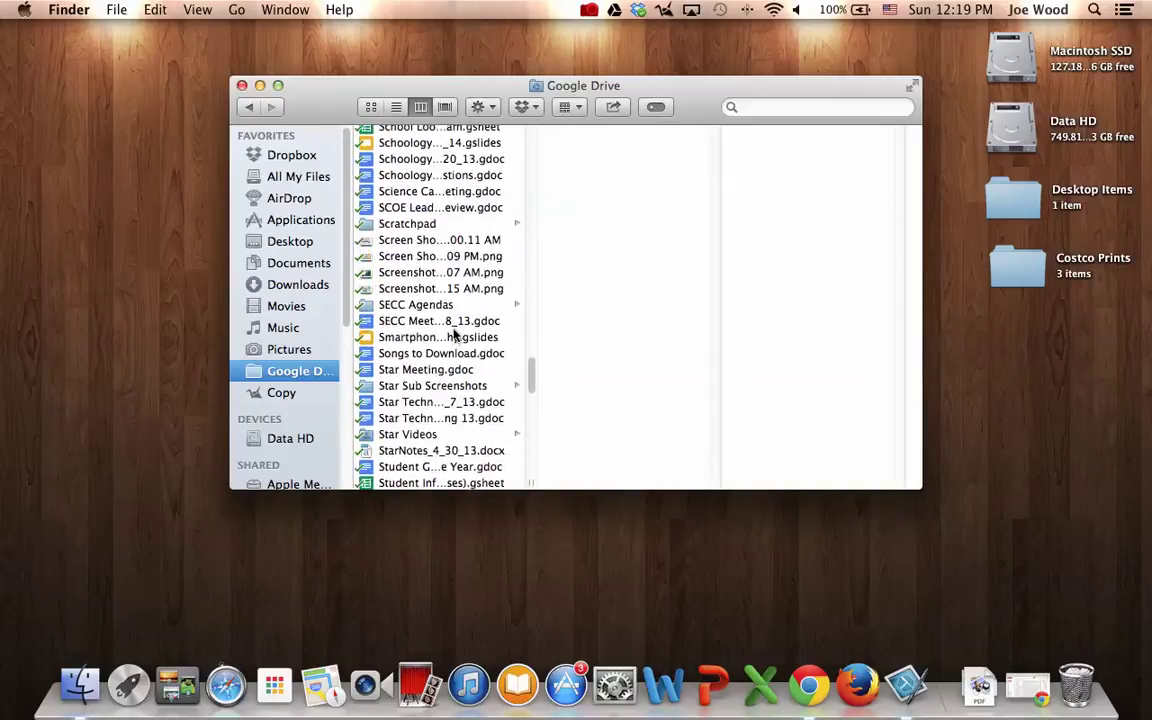
scroll(452, 336, "down", 5)
scroll(452, 336, "down", 2)
scroll(452, 336, "down", 5)
scroll(452, 336, "down", 3)
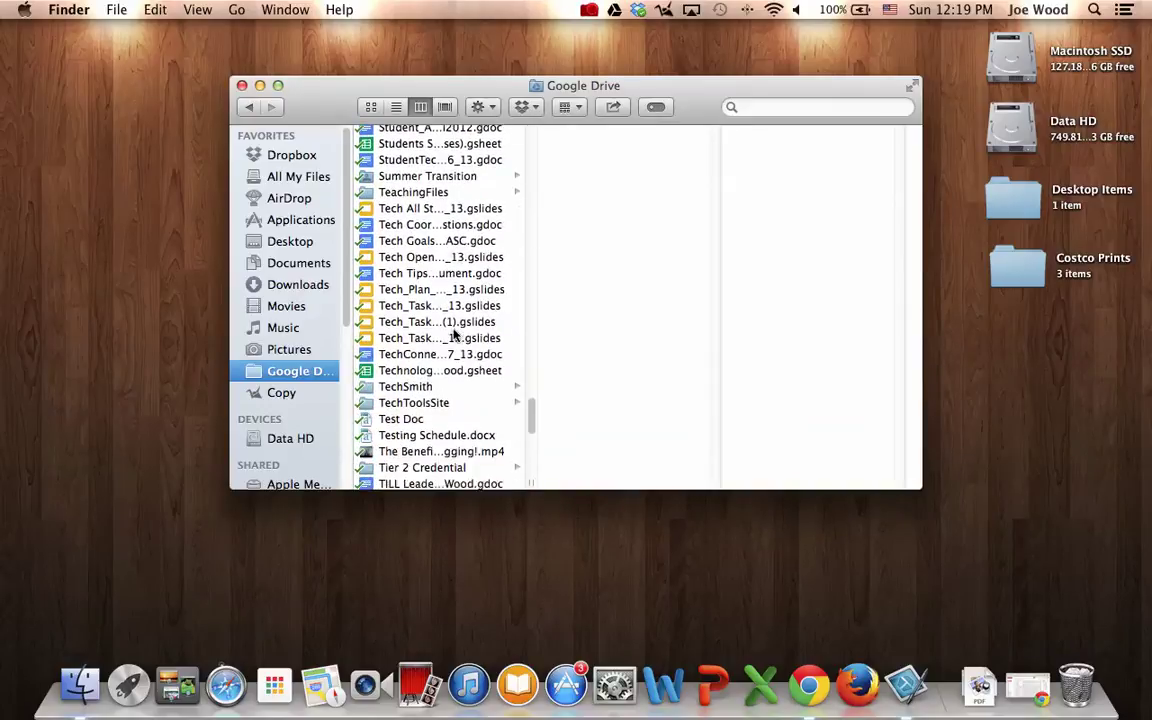
scroll(453, 336, "down", 3)
left_click(406, 366)
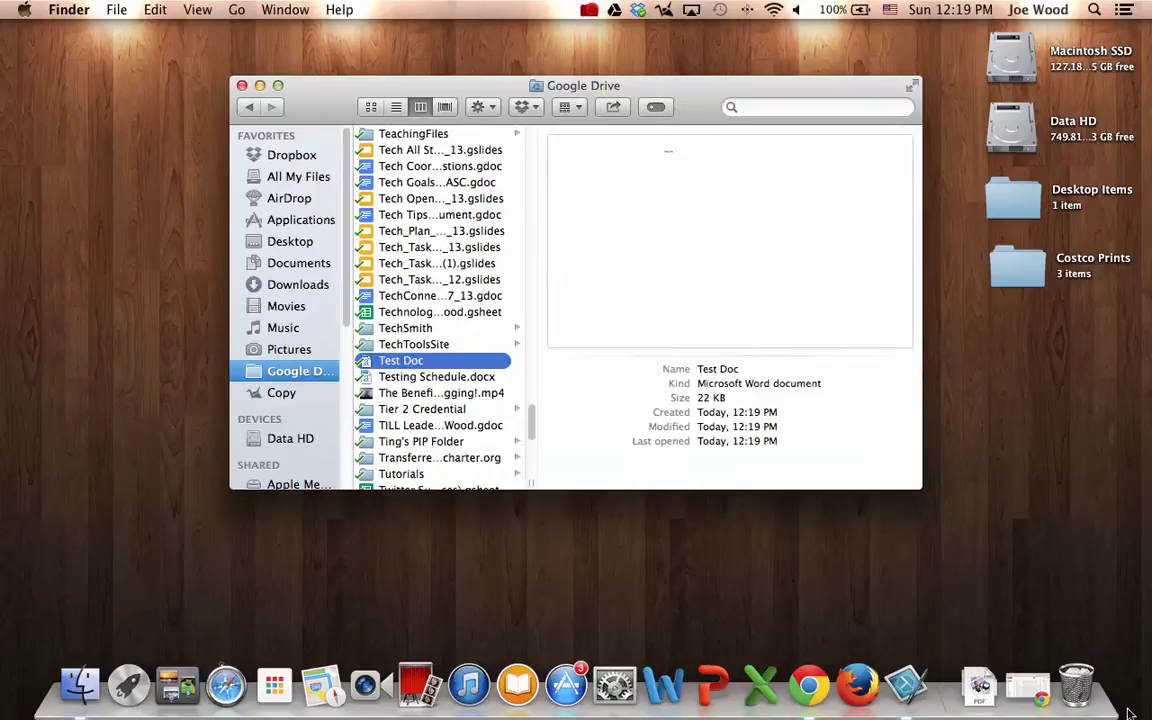
left_click(1027, 692)
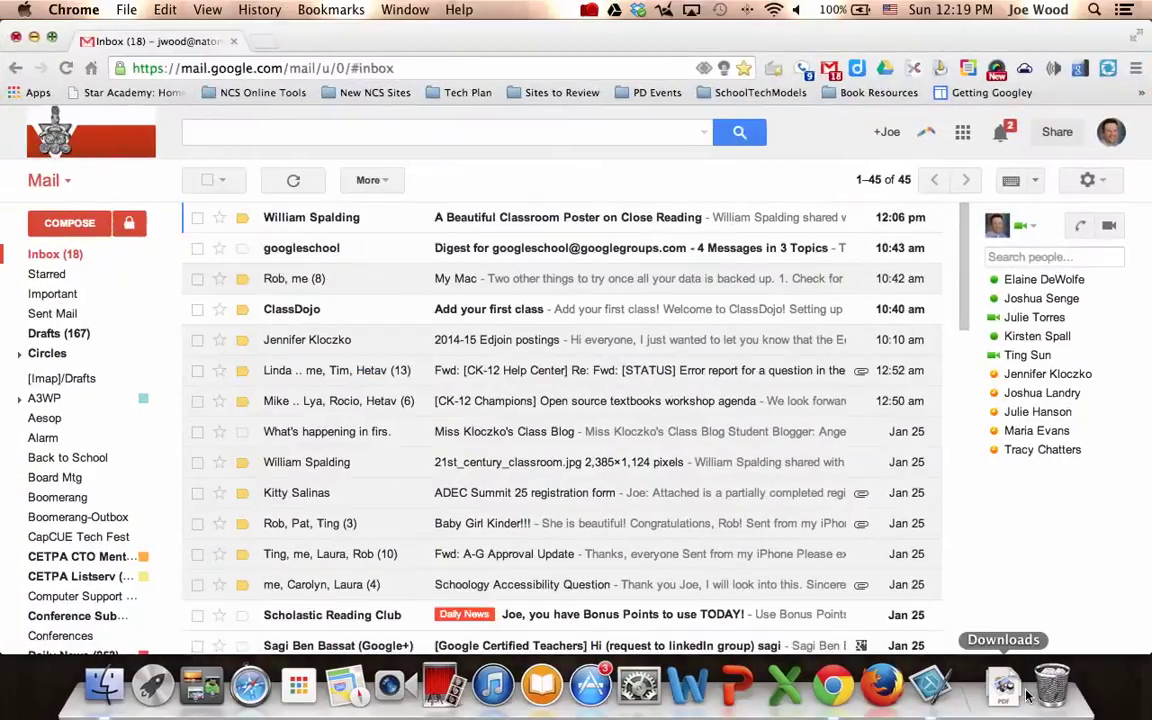
Step: Open Google Drive on the web to see Test Doc.docx, then bring Finder back
left_click(963, 132)
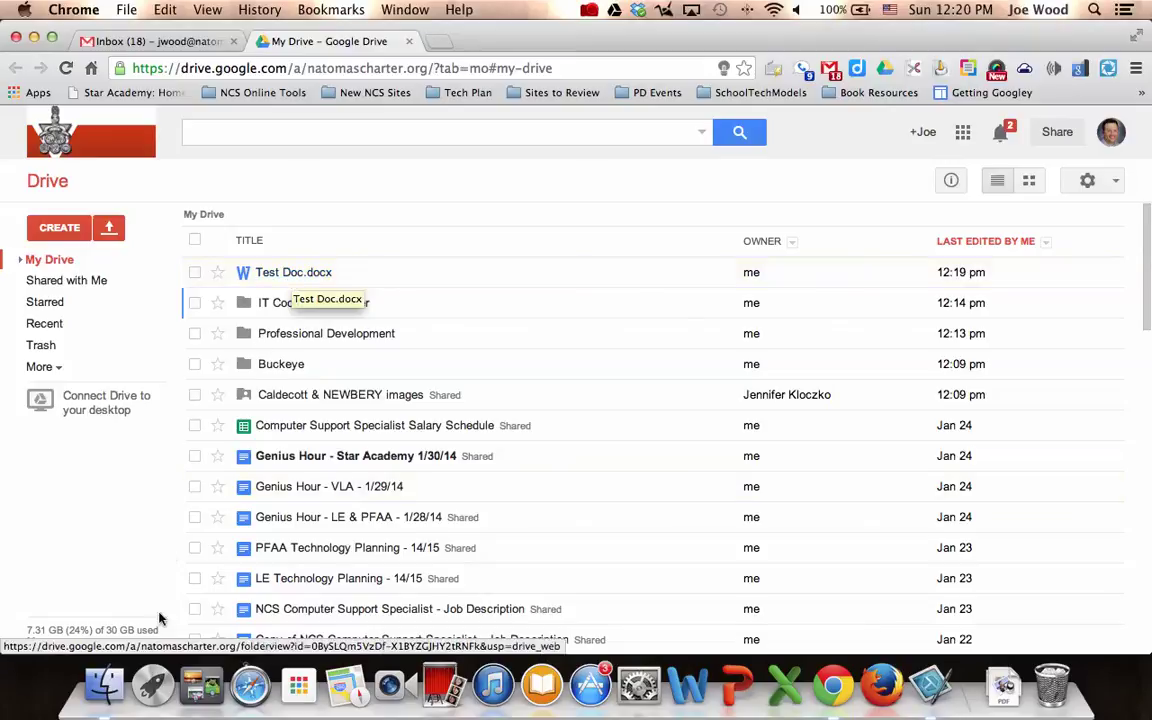
left_click(105, 685)
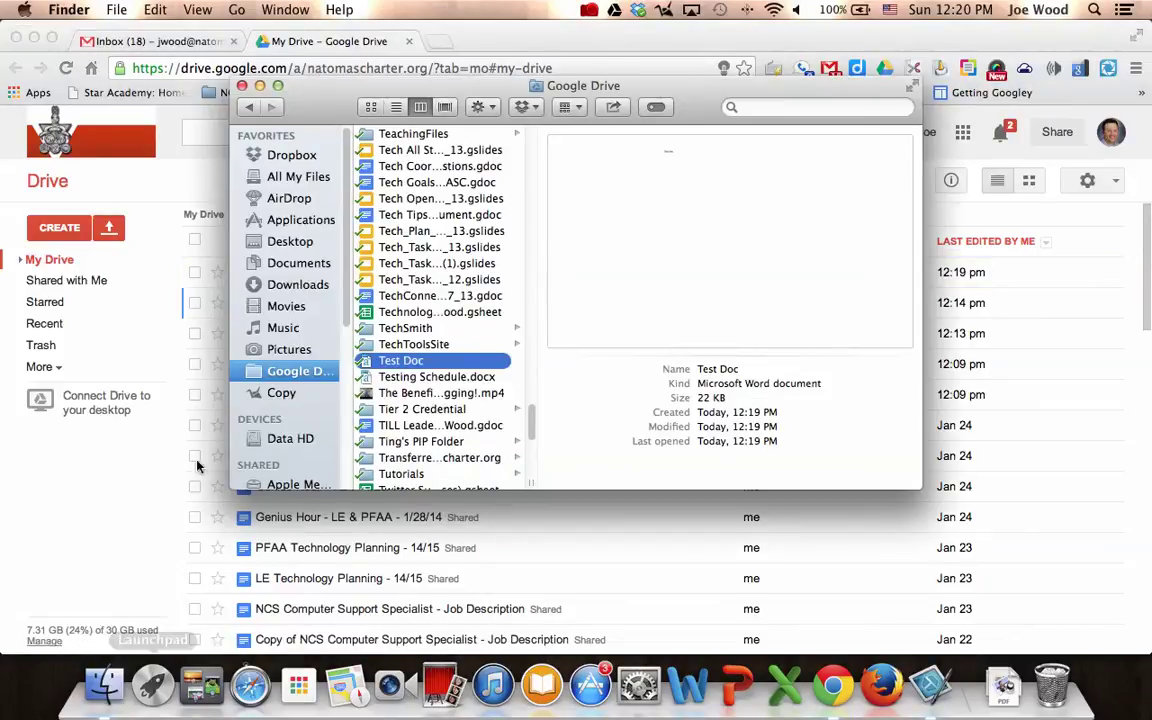
Step: Switch the Finder window to Pictures and then close it
left_click(289, 350)
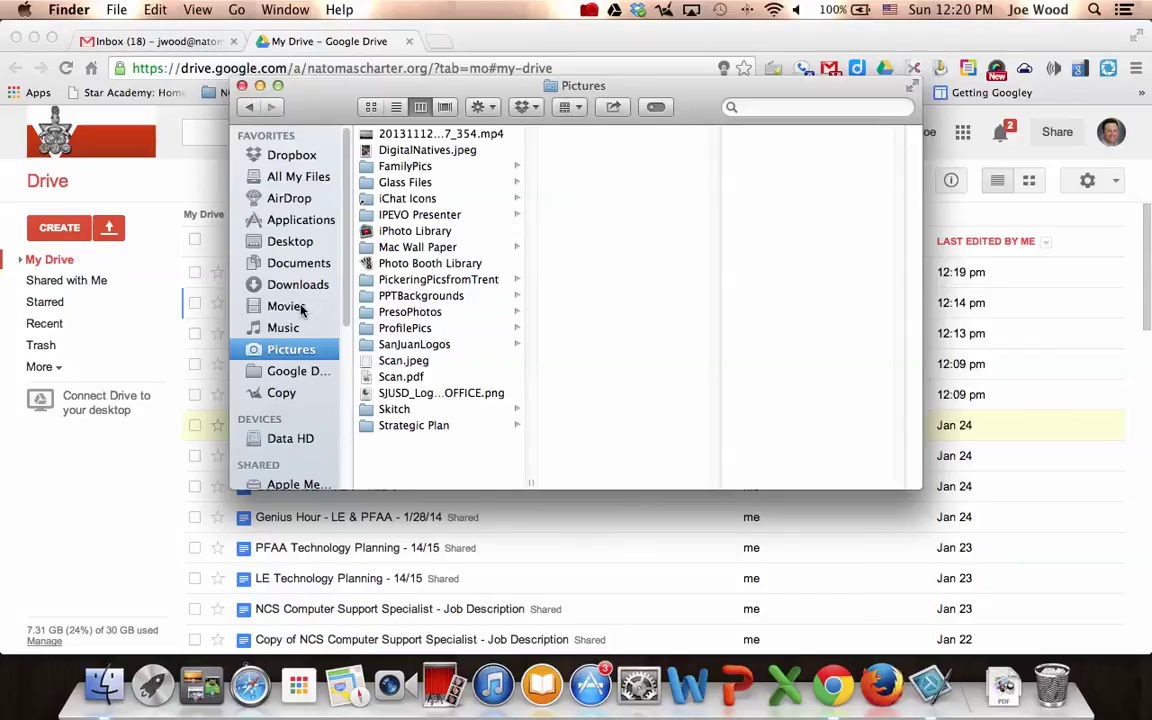
left_click(242, 86)
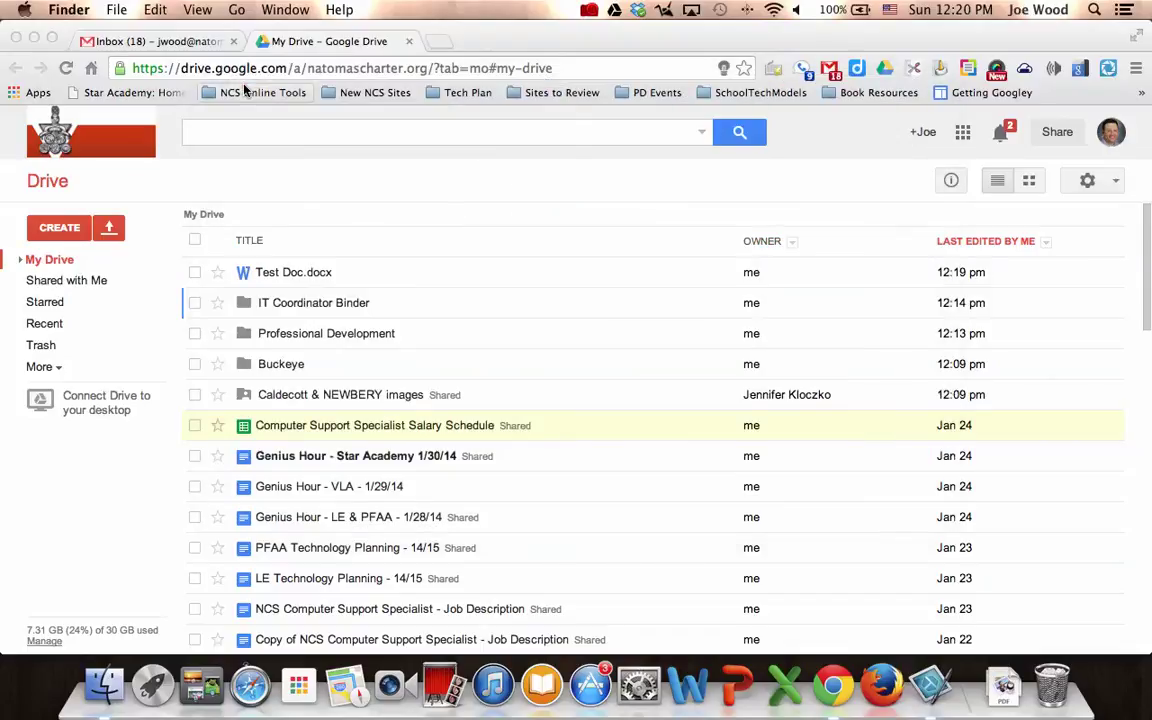